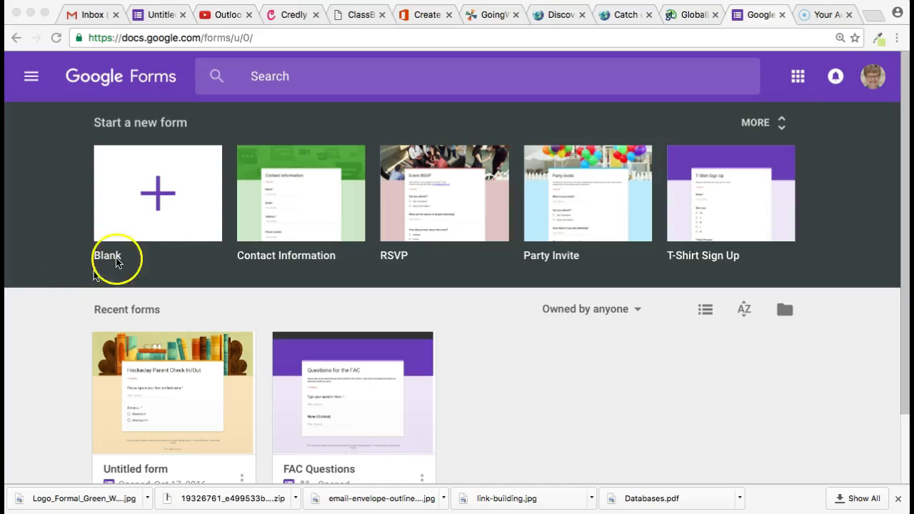
- Create a blank form and title it 'Sign up form'
{"action": "left_click", "coordinate": [157, 203]}
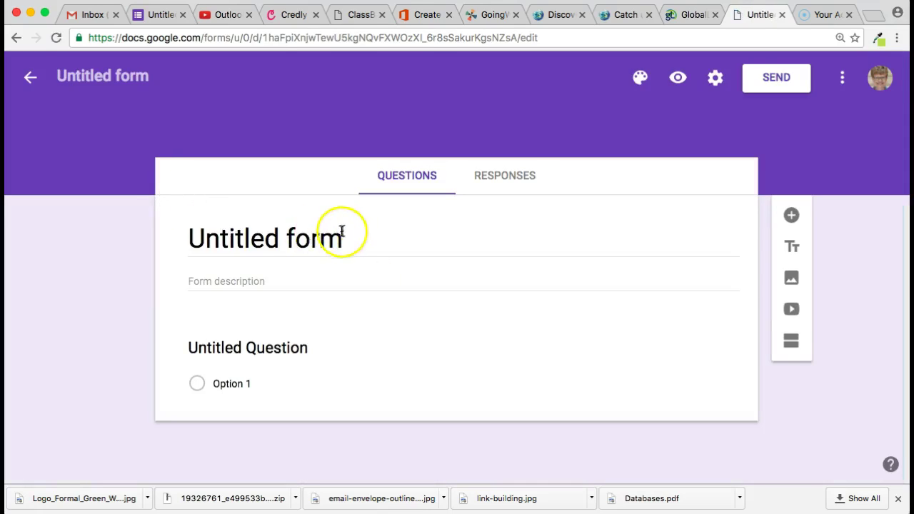
{"action": "left_click", "coordinate": [343, 231]}
{"action": "type", "text": "Sign up form"}
{"action": "left_click", "coordinate": [295, 350]}
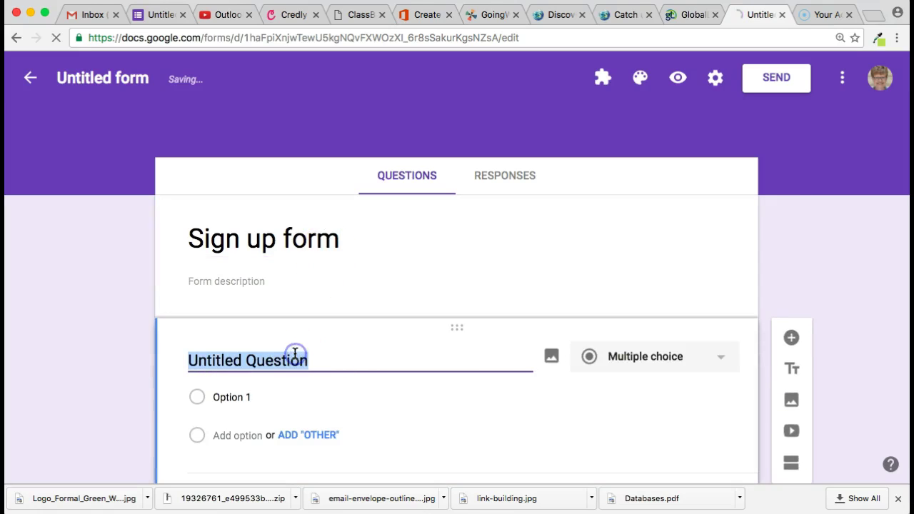
- Make the first question 'type in your name' a required short-answer question
{"action": "type", "text": "type in your name"}
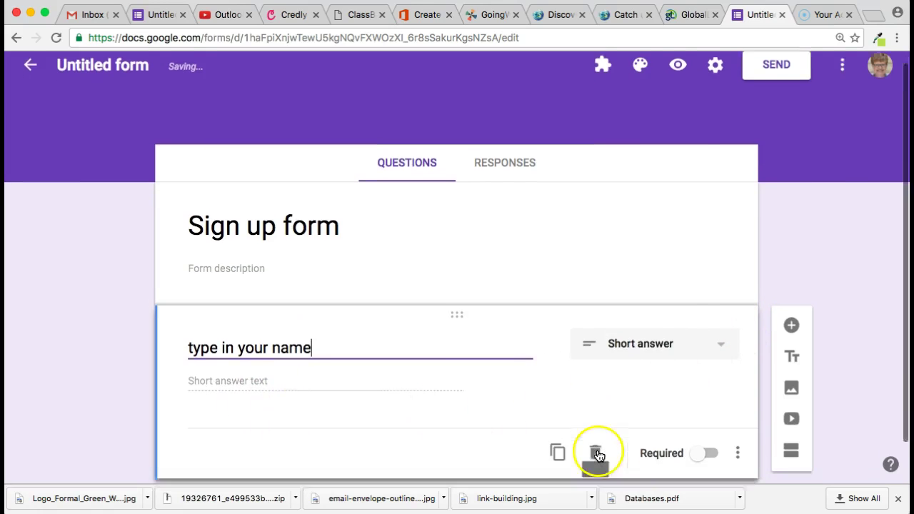
{"action": "left_click", "coordinate": [709, 440]}
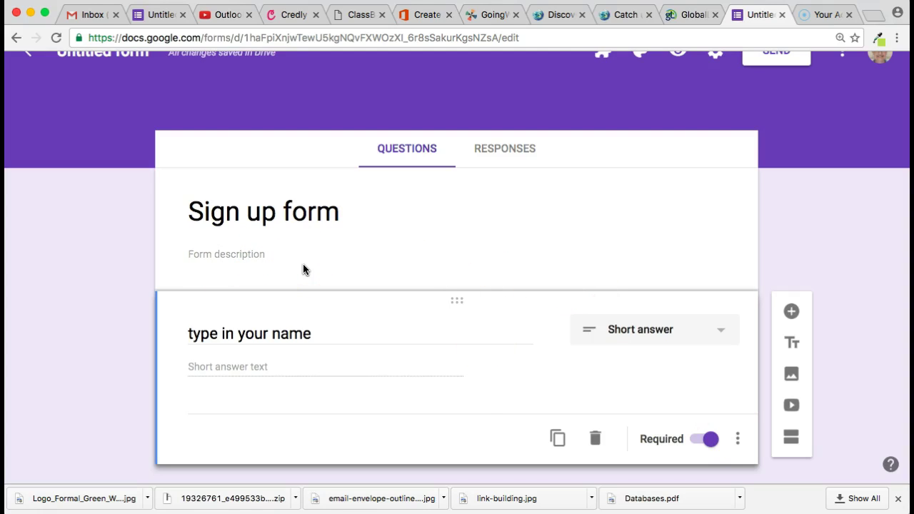
{"action": "scroll", "coordinate": [408, 279], "scroll_direction": "up", "scroll_amount": 1}
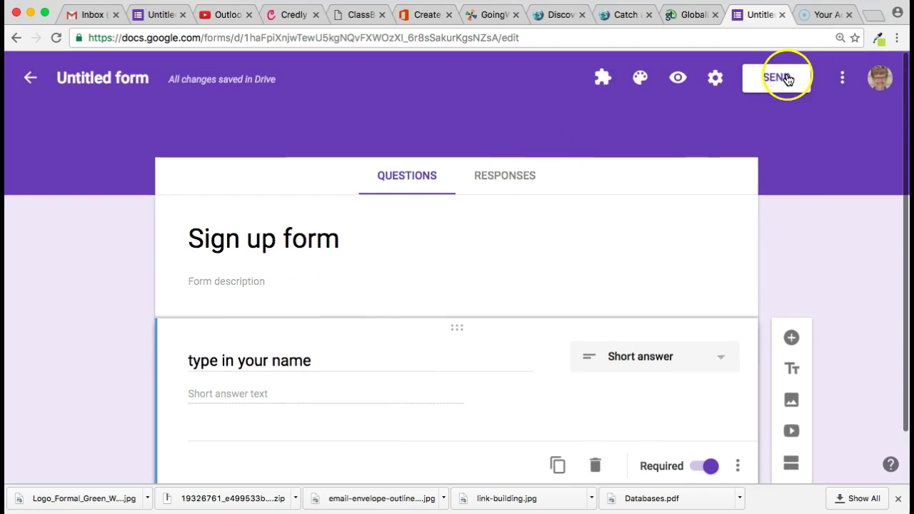
{"action": "left_click", "coordinate": [843, 79]}
{"action": "left_click", "coordinate": [778, 368]}
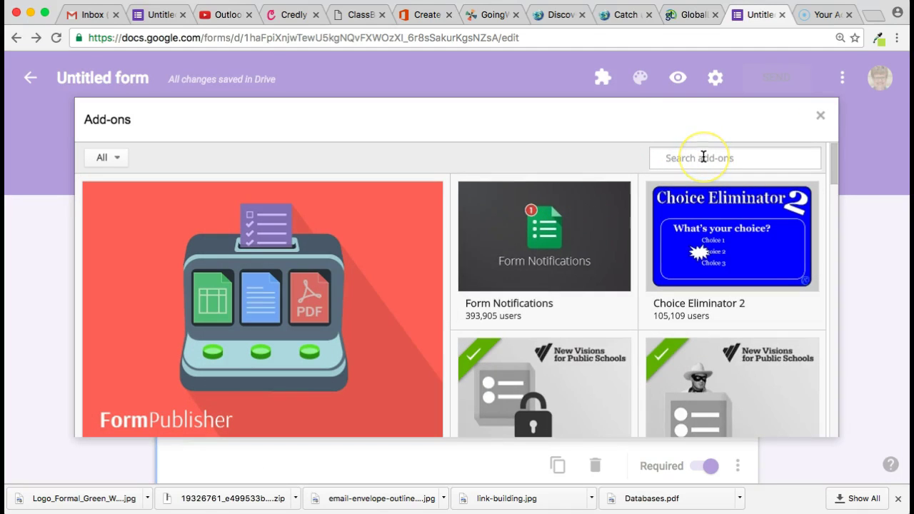
{"action": "type", "text": "formlimiter"}
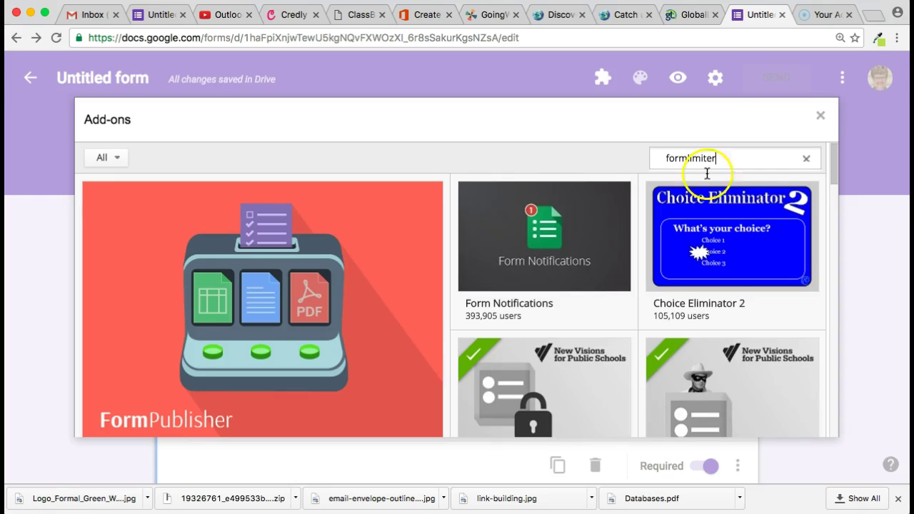
{"action": "key", "text": "Return"}
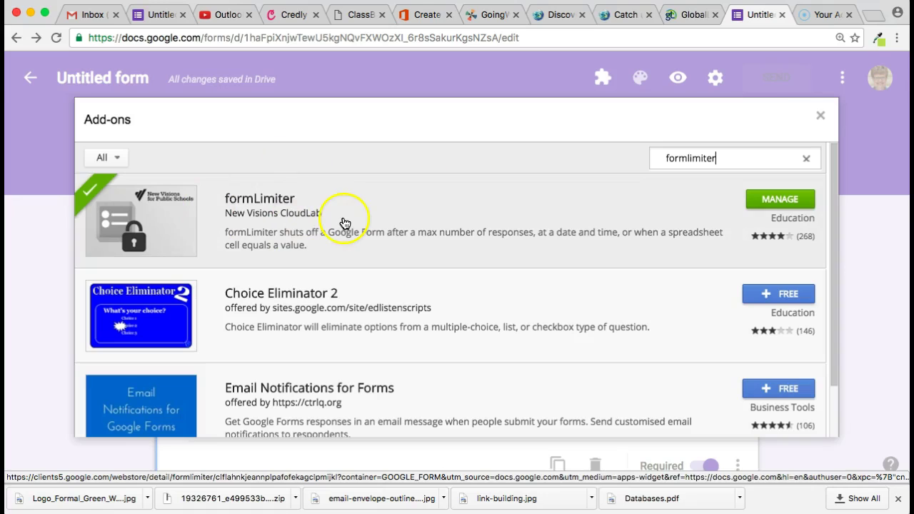
{"action": "left_click", "coordinate": [821, 115]}
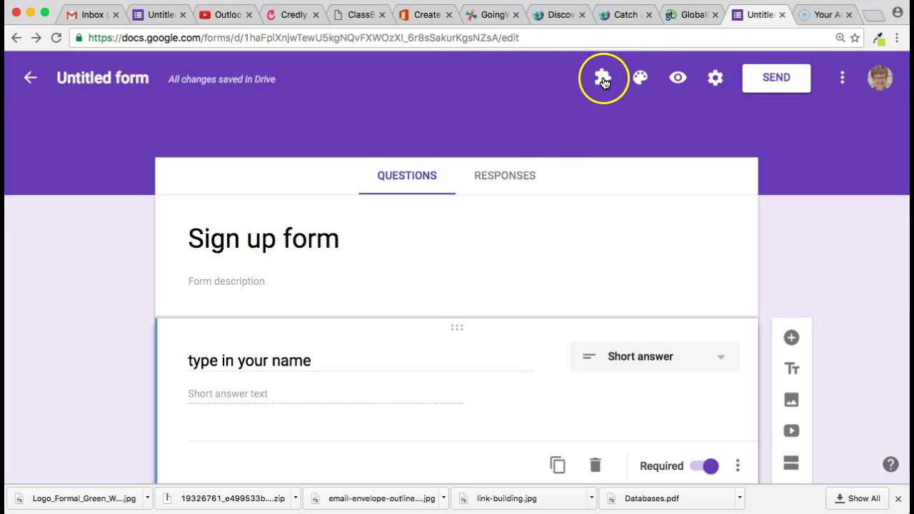
- Open the formLimiter add-on's Set limit sidebar
{"action": "scroll", "coordinate": [565, 194], "scroll_direction": "down", "scroll_amount": 3}
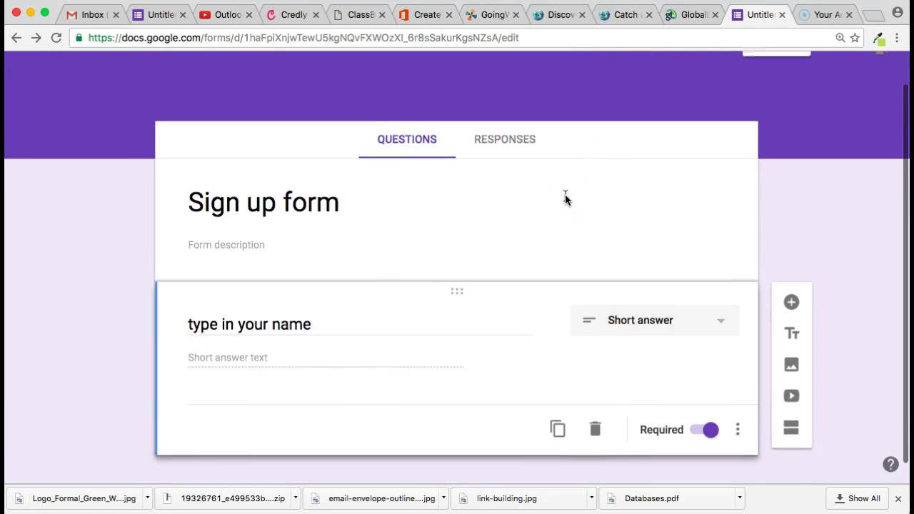
{"action": "scroll", "coordinate": [565, 194], "scroll_direction": "up", "scroll_amount": 3}
{"action": "left_click", "coordinate": [605, 79]}
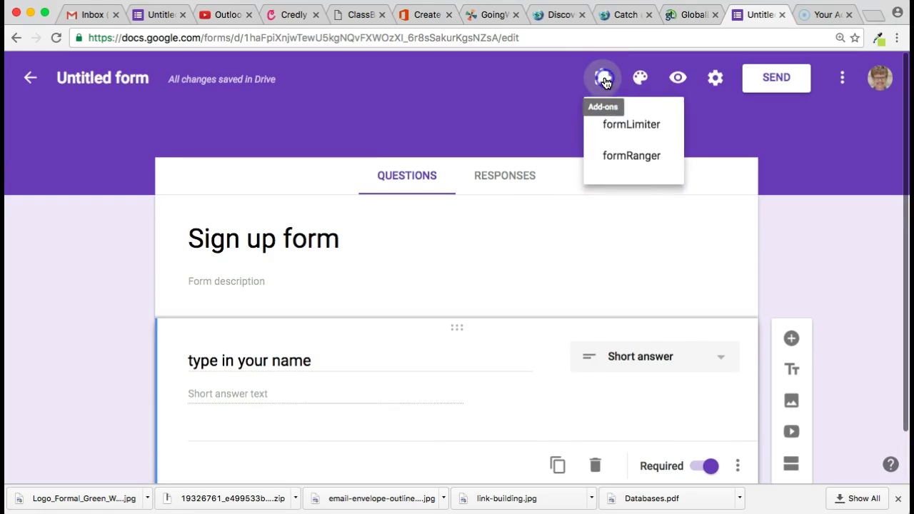
{"action": "left_click", "coordinate": [652, 125]}
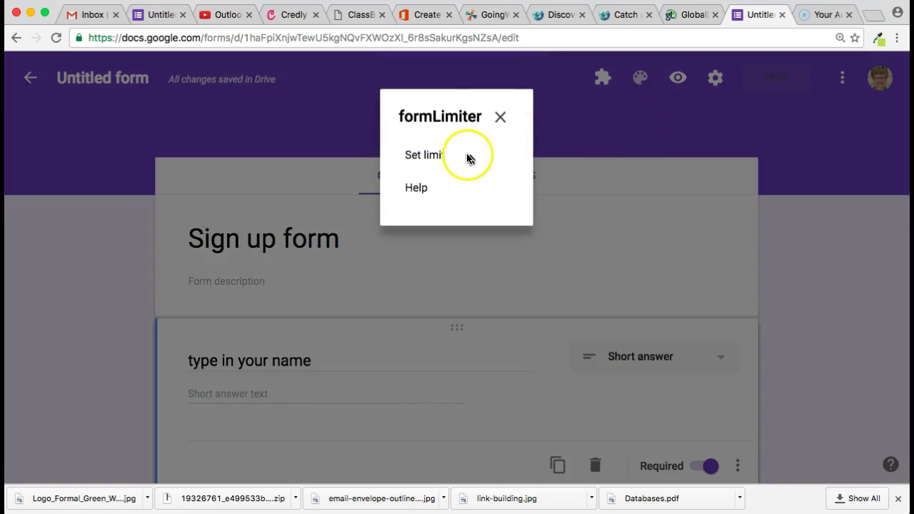
{"action": "left_click", "coordinate": [436, 155]}
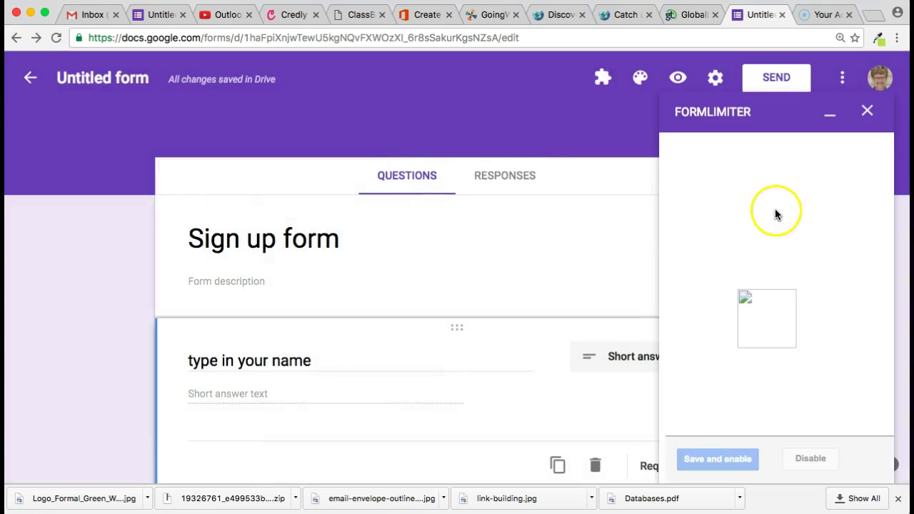
- Set formLimiter to limit by maximum number of form responses, with a limit of 3
{"action": "left_click", "coordinate": [804, 182]}
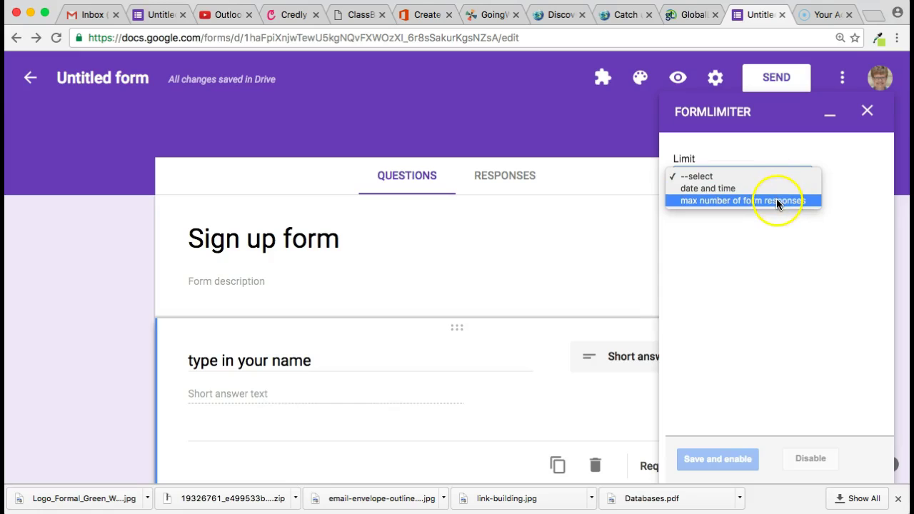
{"action": "left_click", "coordinate": [776, 200]}
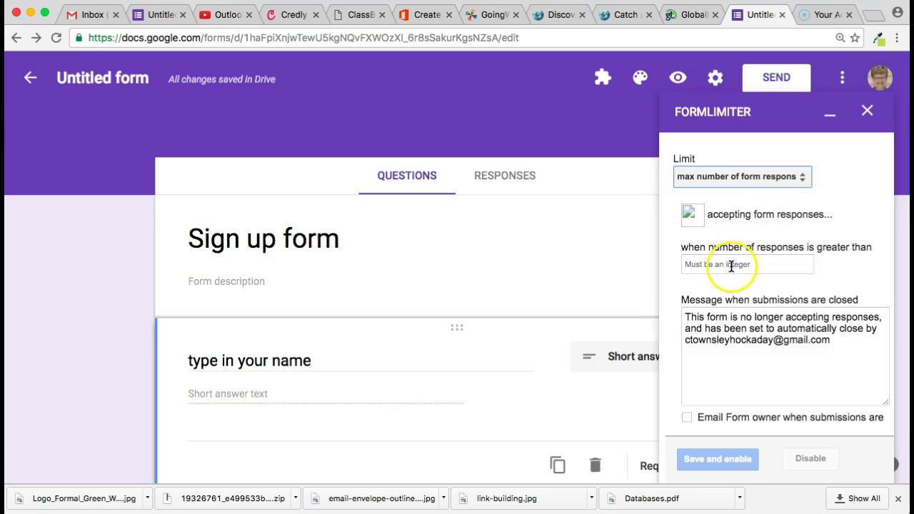
{"action": "left_click", "coordinate": [727, 265]}
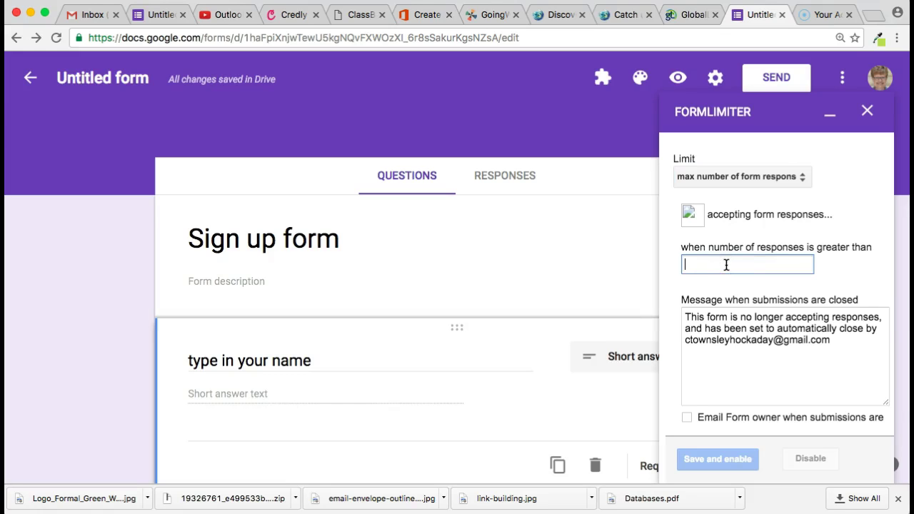
{"action": "type", "text": "3"}
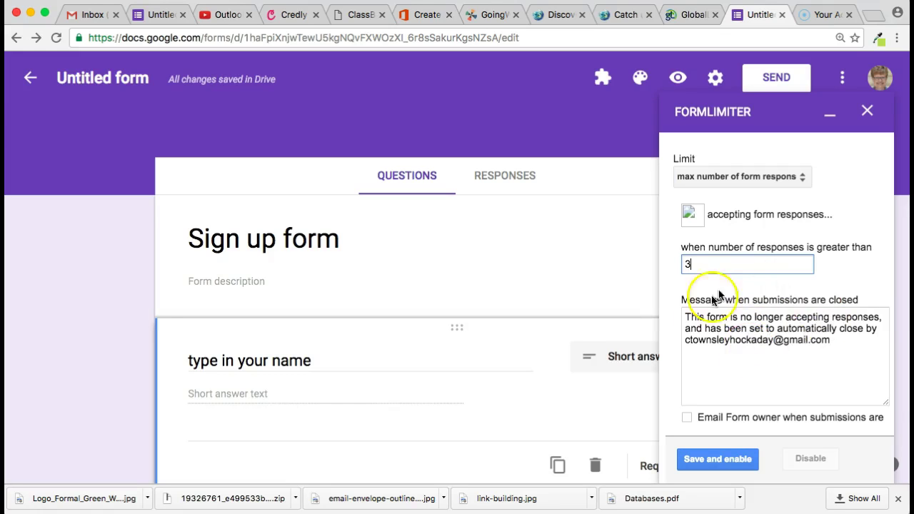
- Replace the closing message with a thank-you note, email the owner, and save and enable
{"action": "left_click_drag", "start_coordinate": [836, 342], "coordinate": [670, 316]}
{"action": "type", "text": "We"}
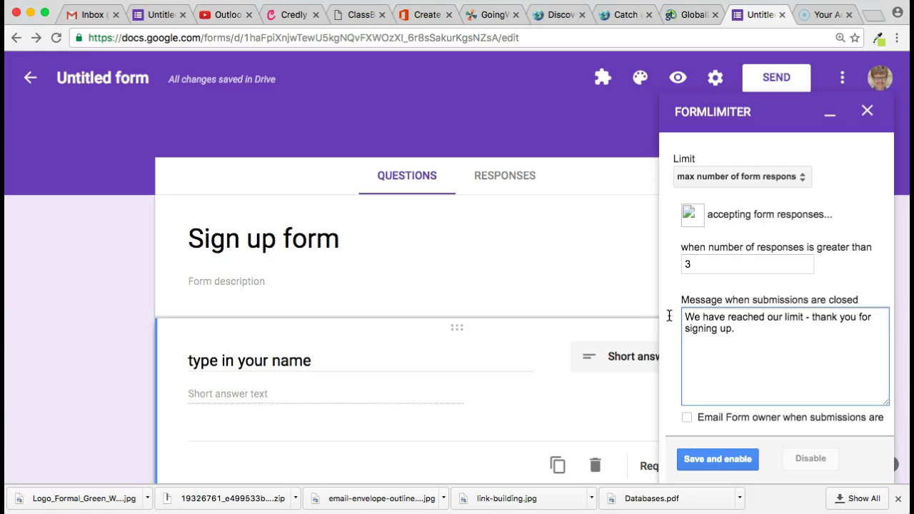
{"action": "left_click", "coordinate": [686, 418]}
{"action": "left_click", "coordinate": [715, 459]}
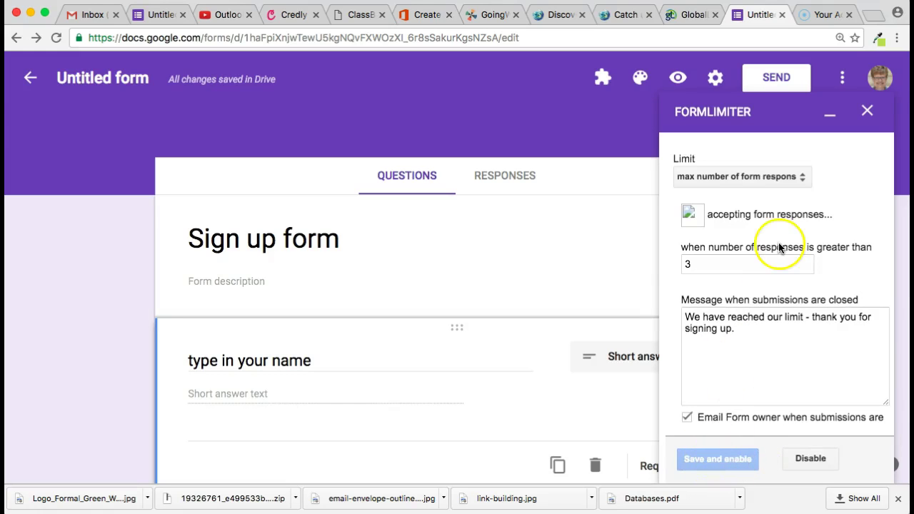
{"action": "left_click", "coordinate": [871, 112]}
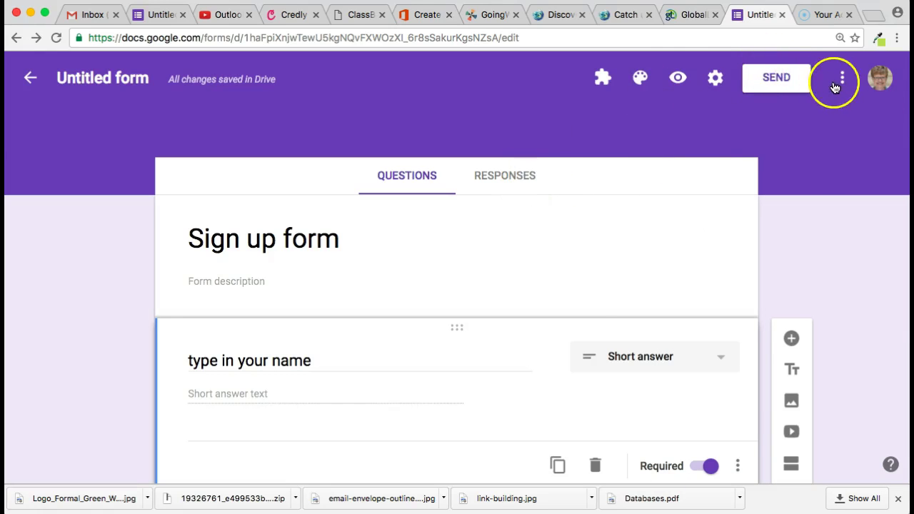
- Preview the live form and submit two test sign-ups with entered names
{"action": "left_click", "coordinate": [680, 77]}
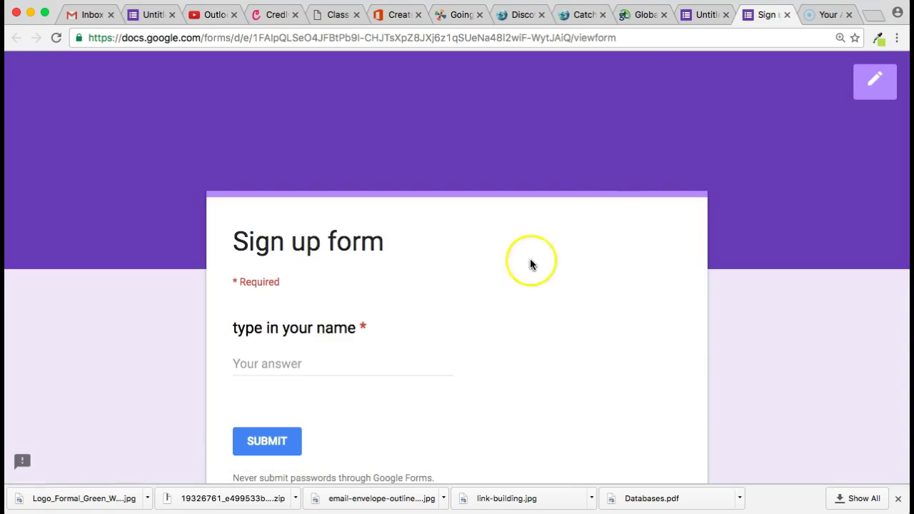
{"action": "left_click", "coordinate": [274, 362]}
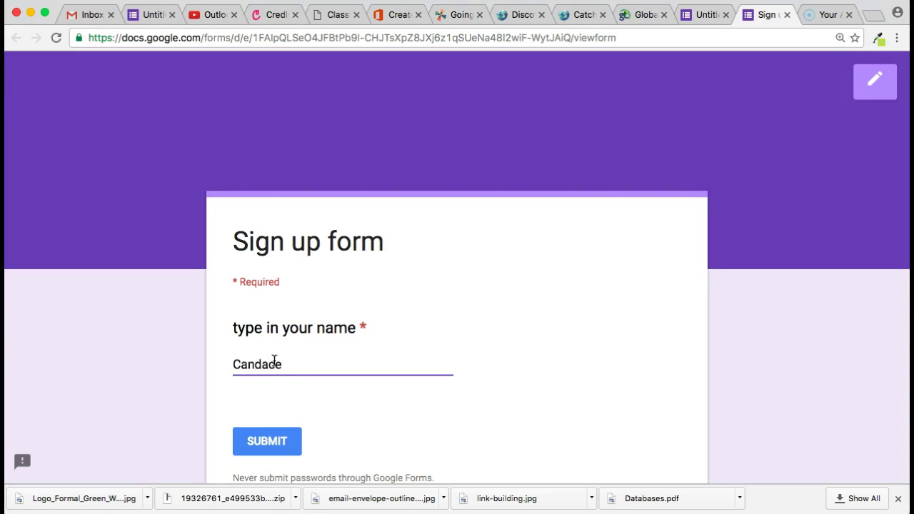
{"action": "left_click", "coordinate": [257, 438]}
{"action": "left_click", "coordinate": [300, 319]}
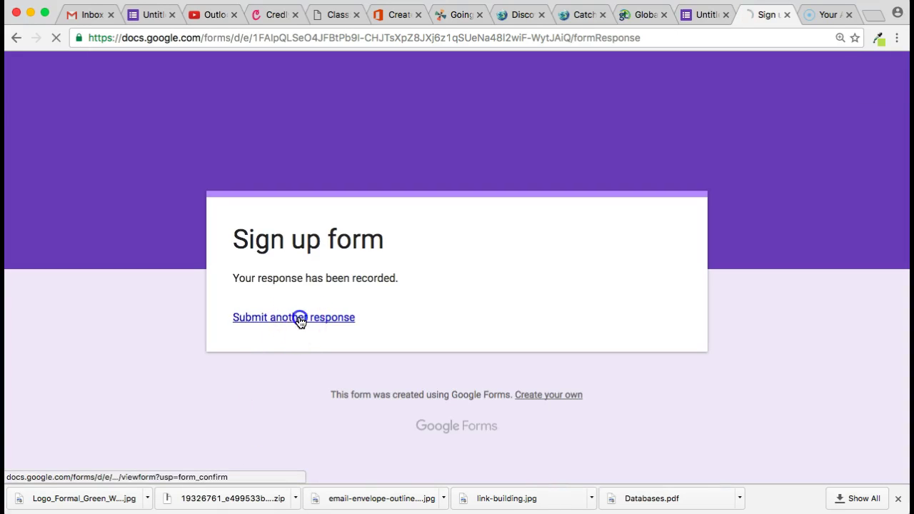
{"action": "left_click", "coordinate": [285, 364]}
{"action": "type", "text": "Betty Boop"}
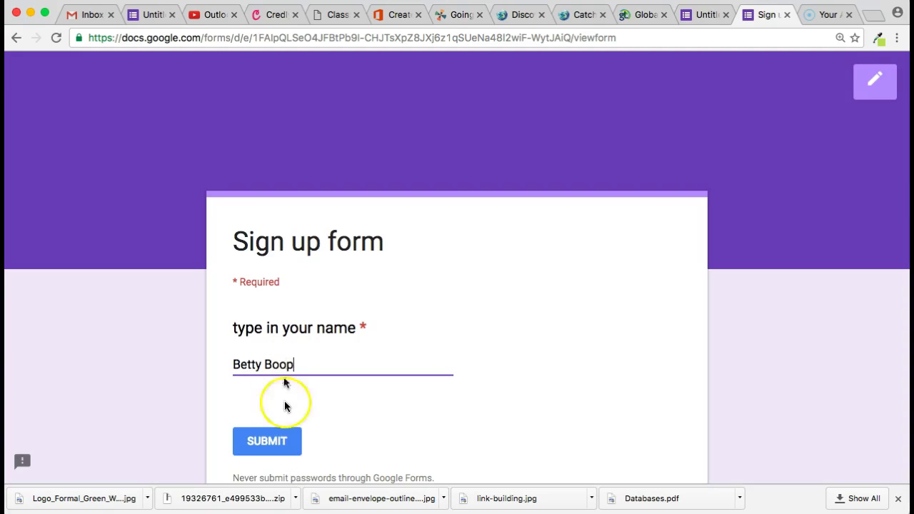
{"action": "left_click", "coordinate": [278, 441]}
- Submit the third and fourth test responses, then confirm the form reports it is closed
{"action": "left_click", "coordinate": [298, 317]}
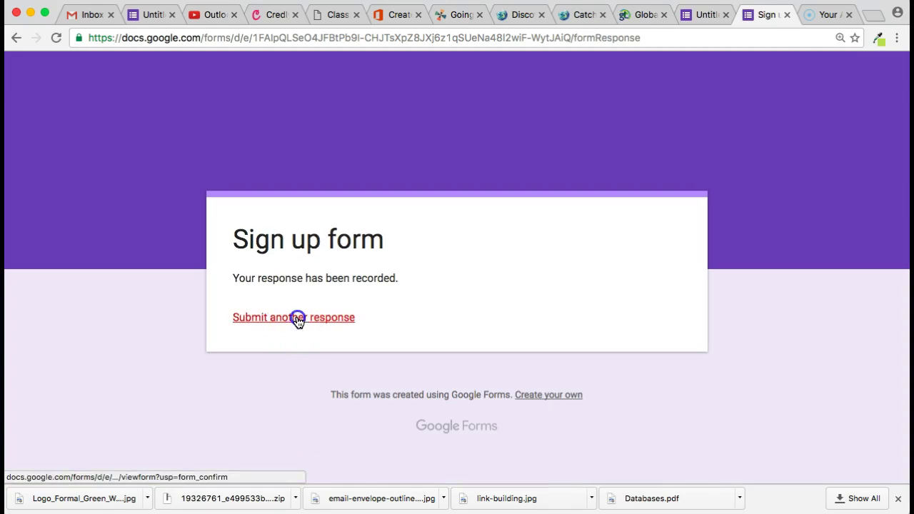
{"action": "left_click", "coordinate": [289, 367]}
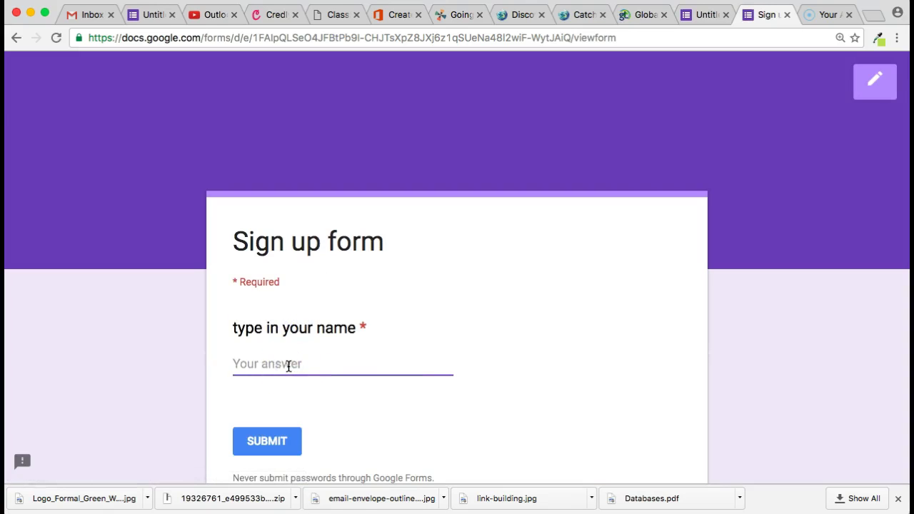
{"action": "left_click", "coordinate": [276, 440]}
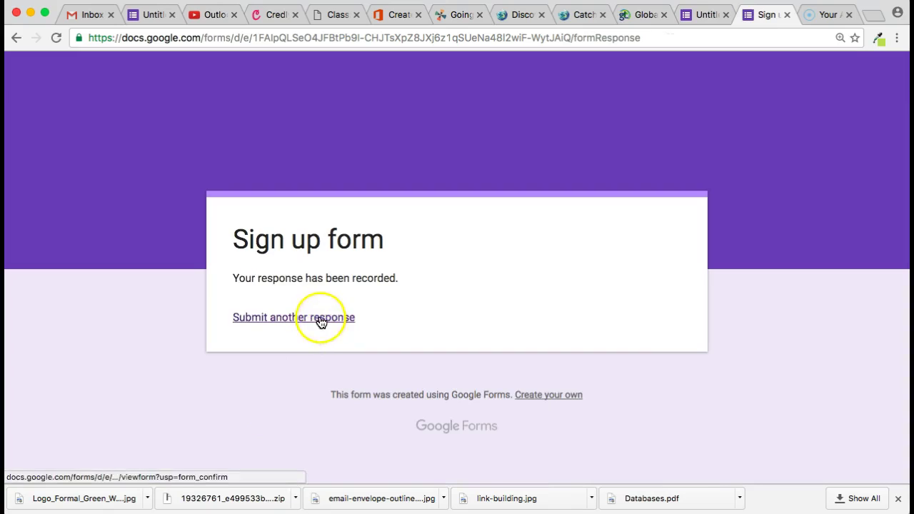
{"action": "left_click", "coordinate": [321, 319]}
{"action": "left_click", "coordinate": [272, 360]}
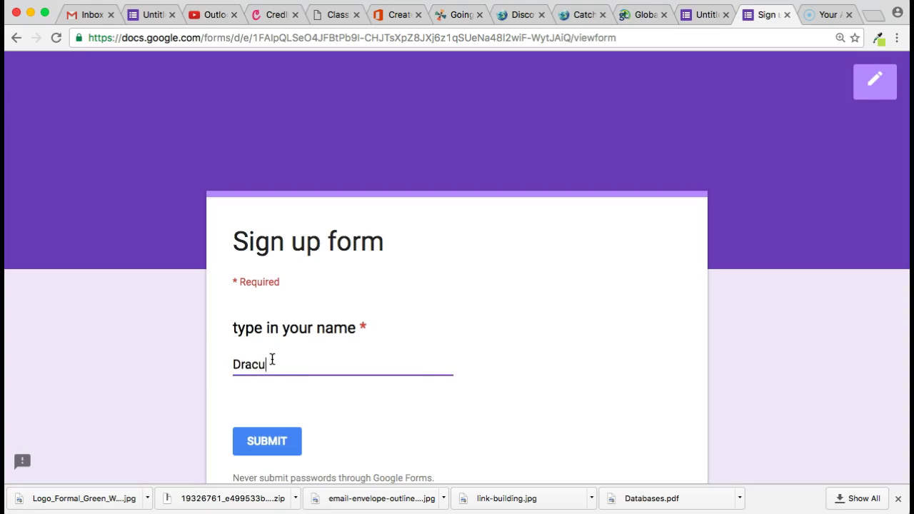
{"action": "left_click", "coordinate": [278, 445]}
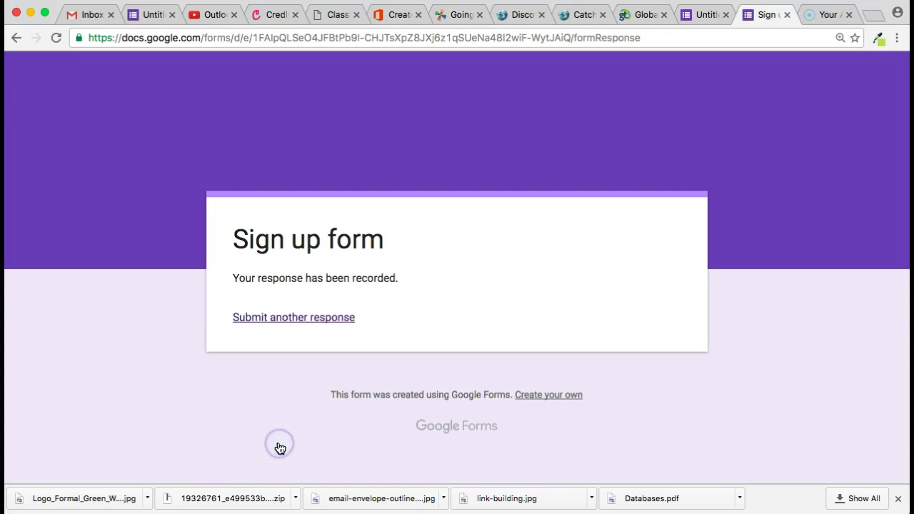
{"action": "left_click", "coordinate": [303, 318]}
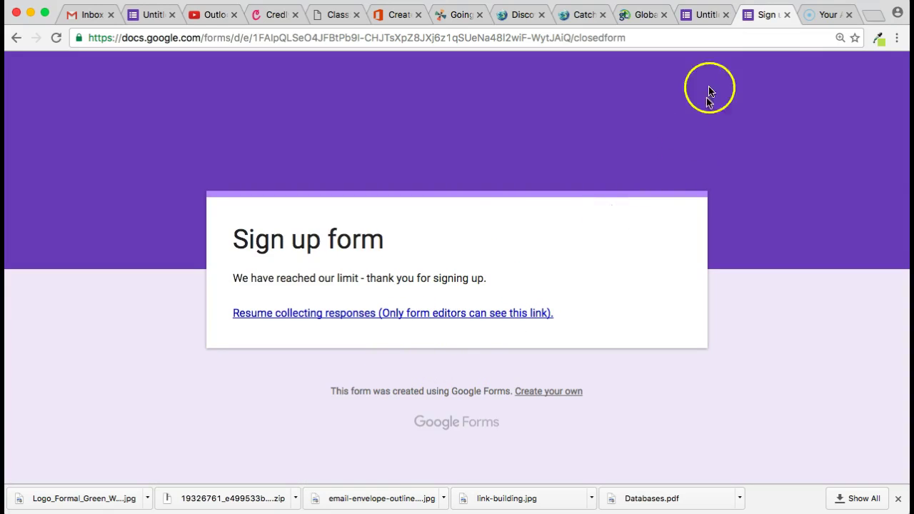
- Back in the editor, review the Responses summary of the four sign-ups
{"action": "left_click", "coordinate": [703, 17]}
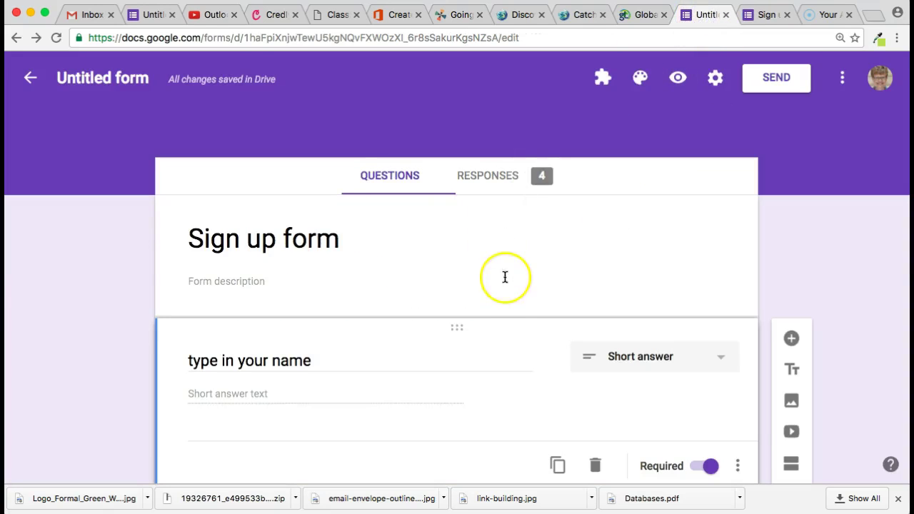
{"action": "left_click", "coordinate": [497, 175]}
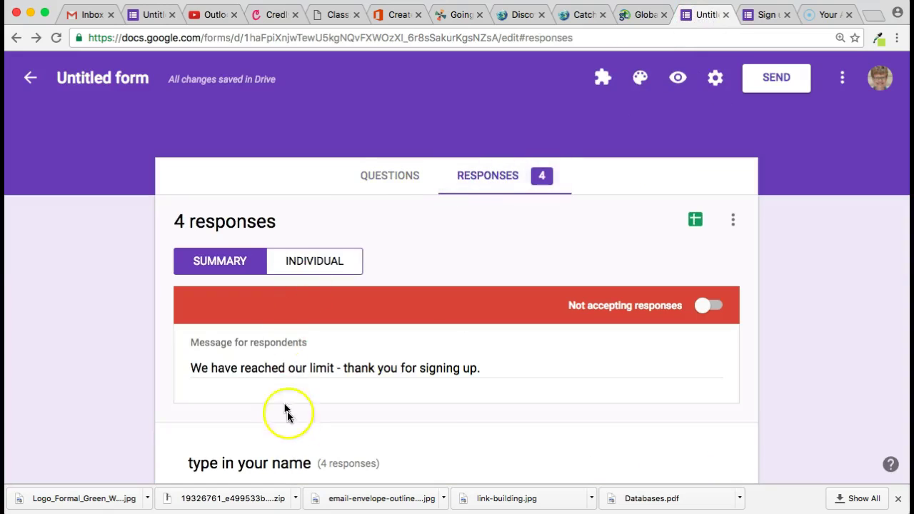
{"action": "scroll", "coordinate": [438, 392], "scroll_direction": "down", "scroll_amount": 3}
{"action": "scroll", "coordinate": [437, 392], "scroll_direction": "down", "scroll_amount": 2}
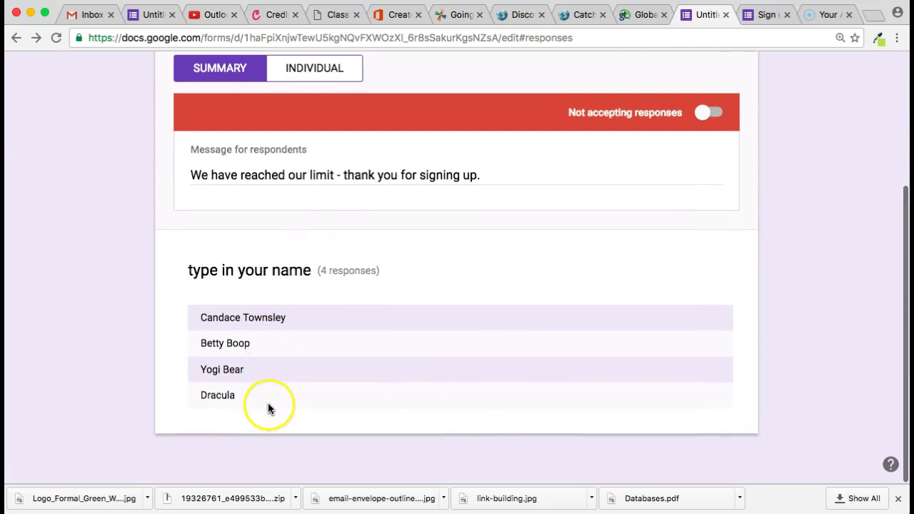
{"action": "scroll", "coordinate": [324, 312], "scroll_direction": "up", "scroll_amount": 2}
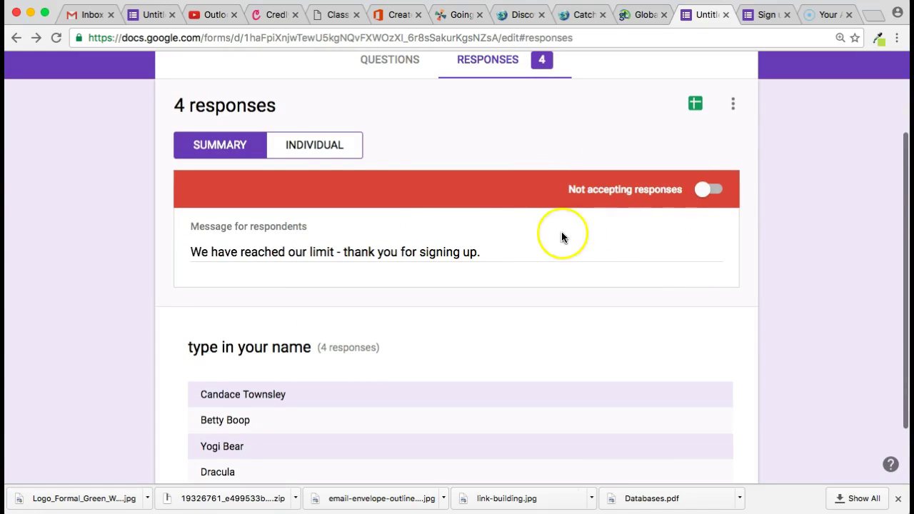
- Browse the four submitted responses one at a time in the Individual view
{"action": "left_click", "coordinate": [315, 151]}
{"action": "scroll", "coordinate": [428, 314], "scroll_direction": "down", "scroll_amount": 5}
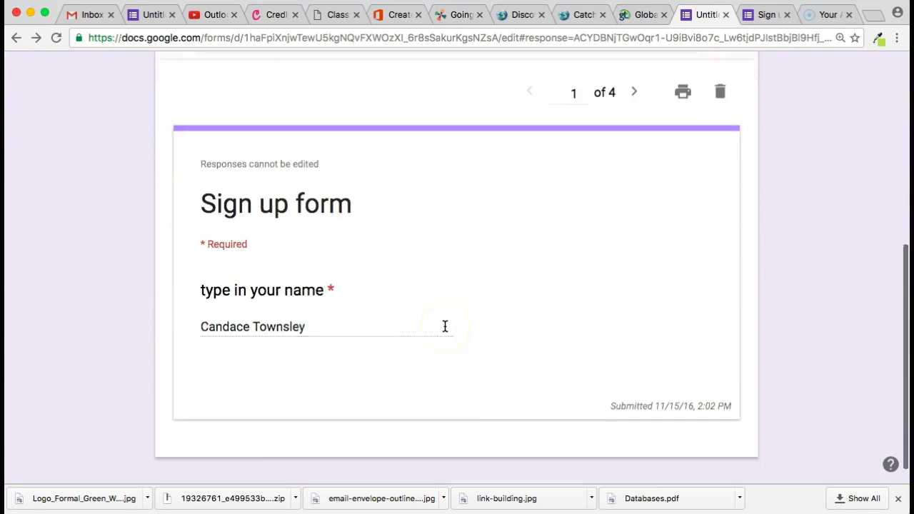
{"action": "scroll", "coordinate": [445, 323], "scroll_direction": "up", "scroll_amount": 5}
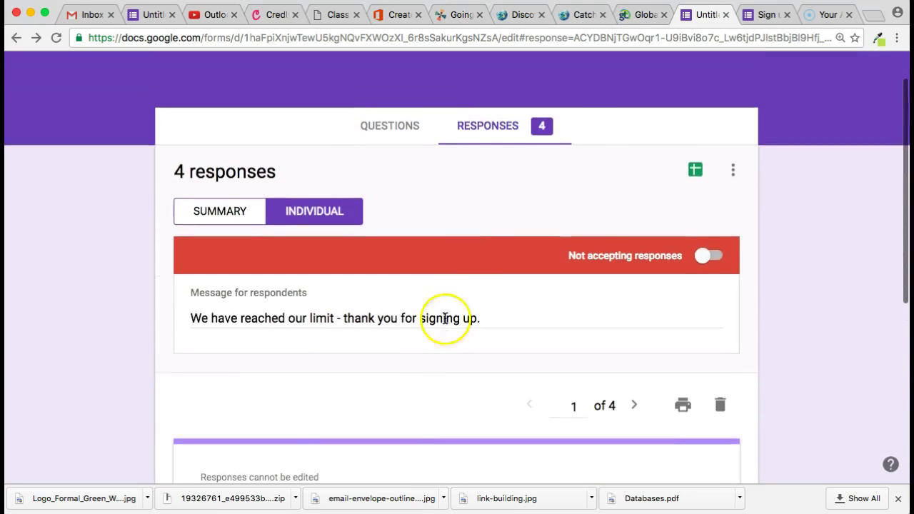
{"action": "left_click", "coordinate": [697, 172]}
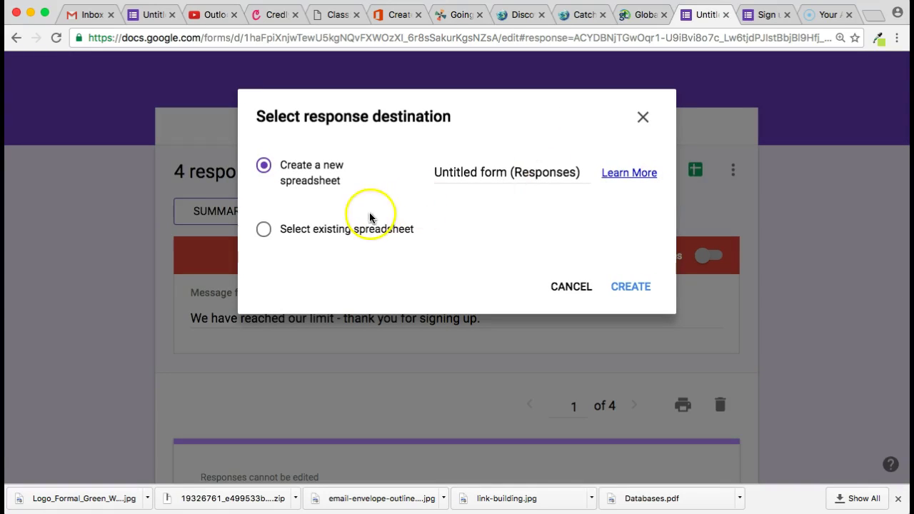
- Create the new 'Untitled form (Responses)' spreadsheet as the response destination
{"action": "left_click", "coordinate": [633, 287]}
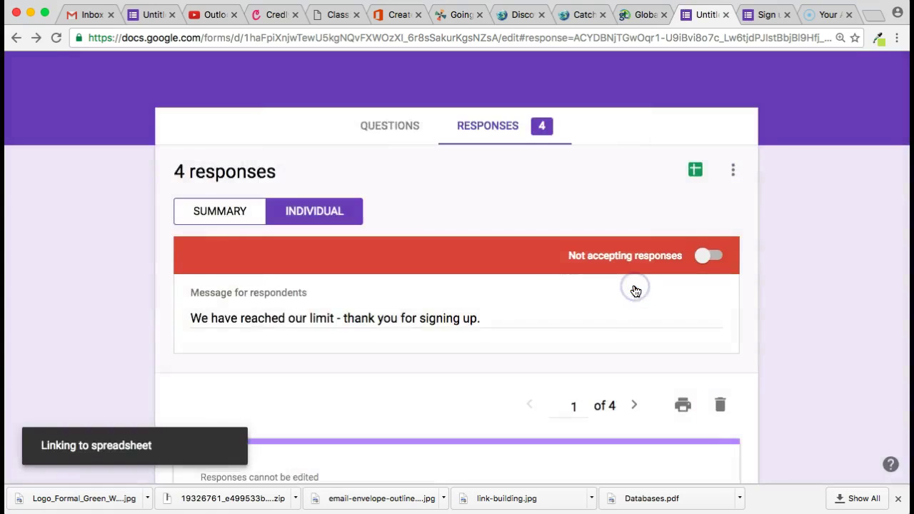